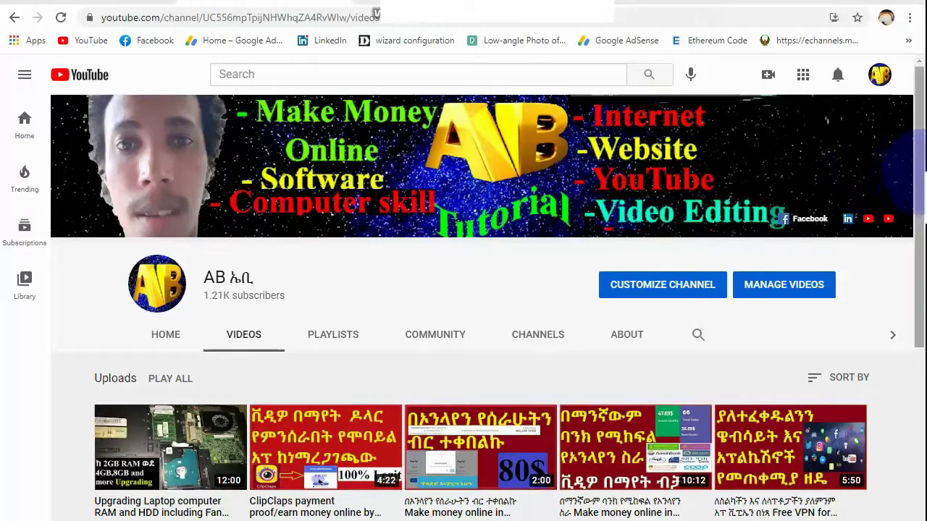
# Switch to YouTube Studio from the account avatar menu to manage the channel's uploads.
pyautogui.moveTo(918, 178); pyautogui.dragTo(919, 293)
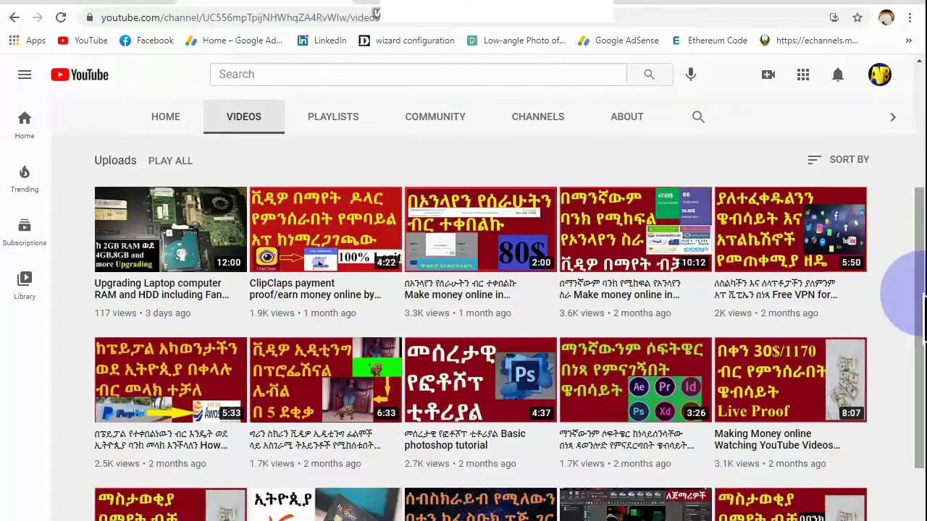
pyautogui.moveTo(918, 293); pyautogui.dragTo(919, 391)
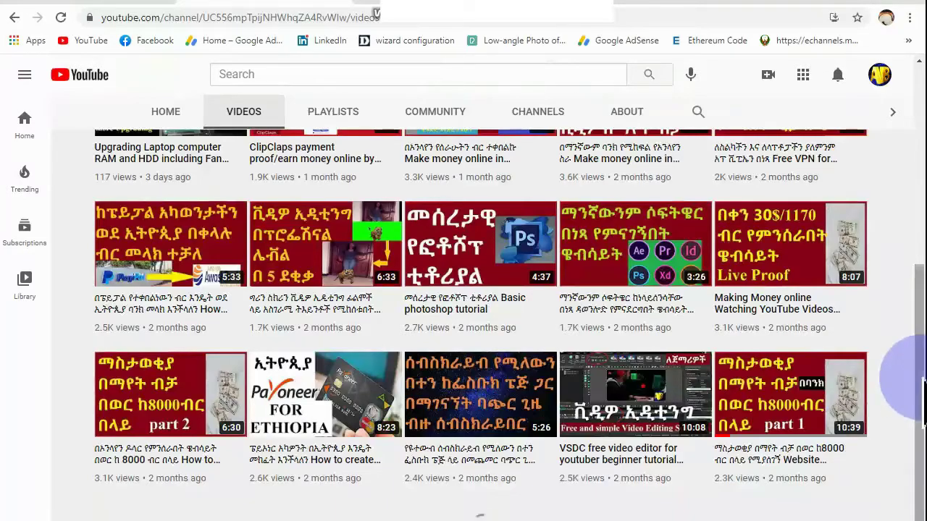
pyautogui.moveTo(921, 387)
pyautogui.mouseDown()
pyautogui.moveTo(921, 213)
pyautogui.moveTo(920, 366)
pyautogui.mouseUp()
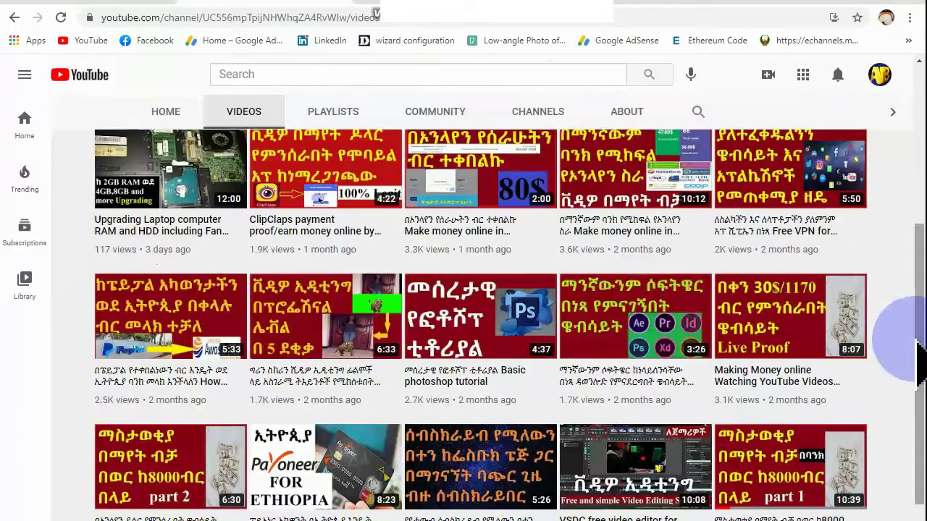
pyautogui.moveTo(922, 341); pyautogui.dragTo(921, 108)
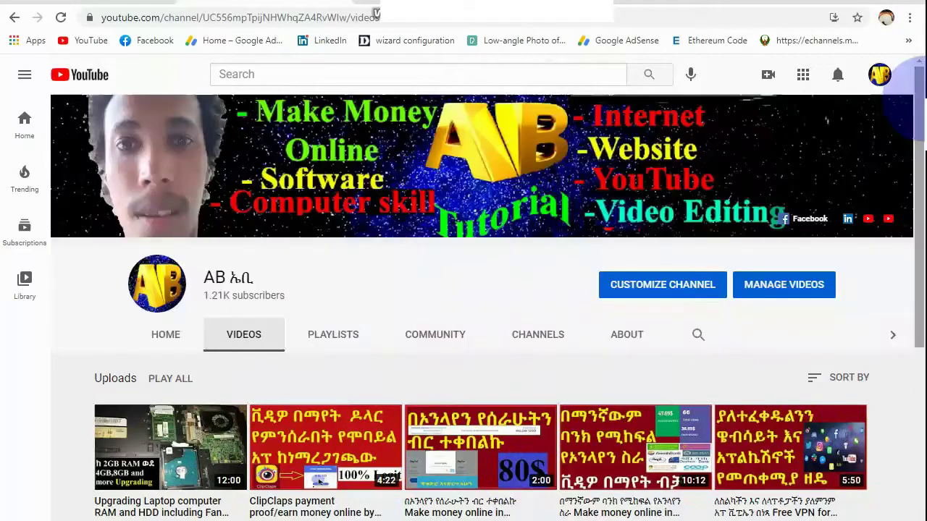
pyautogui.click(879, 74)
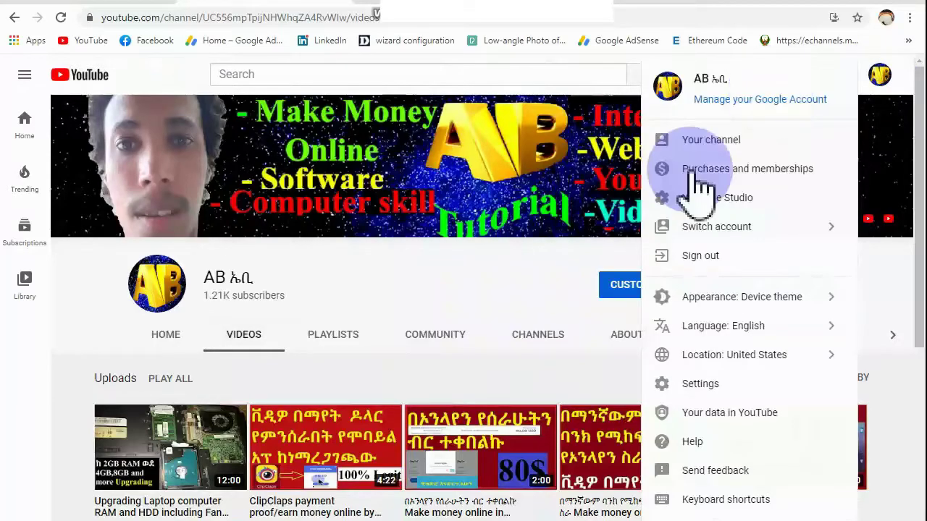
pyautogui.click(699, 199)
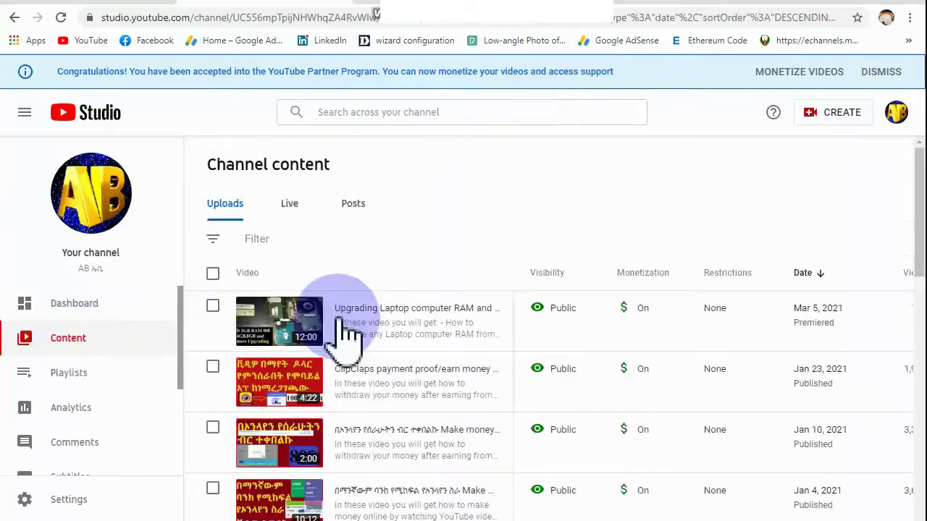
pyautogui.scroll(-1, 908, 187)
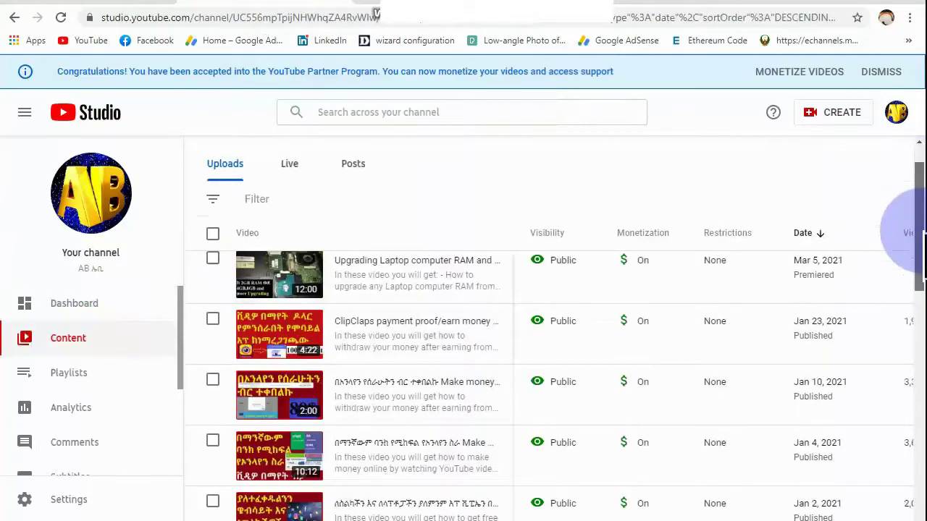
pyautogui.scroll(-2, 909, 207)
pyautogui.scroll(2, 909, 207)
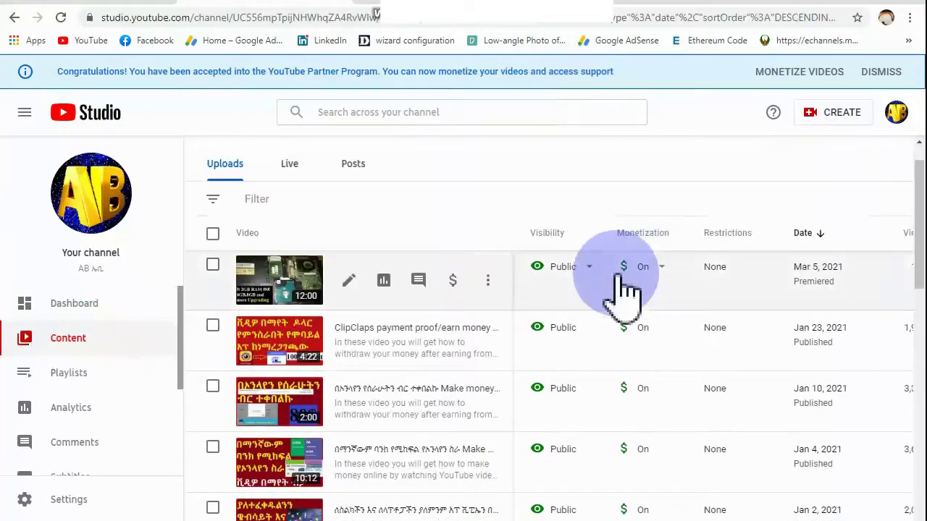
pyautogui.moveTo(635, 388)
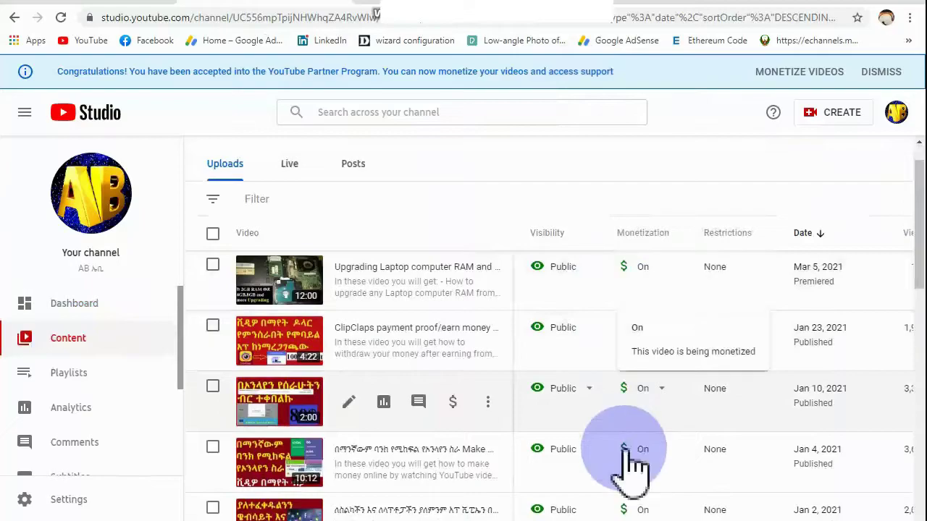
pyautogui.moveTo(911, 229); pyautogui.dragTo(914, 355)
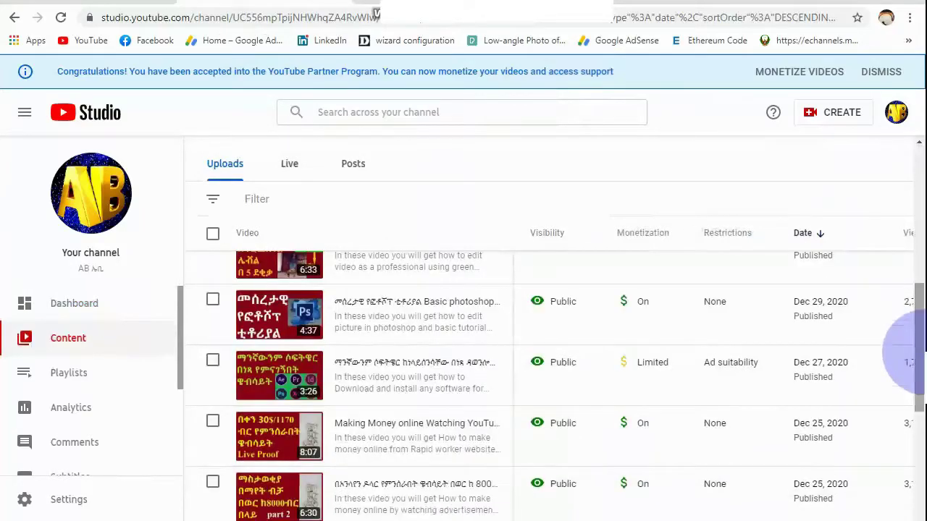
pyautogui.moveTo(914, 355); pyautogui.dragTo(914, 435)
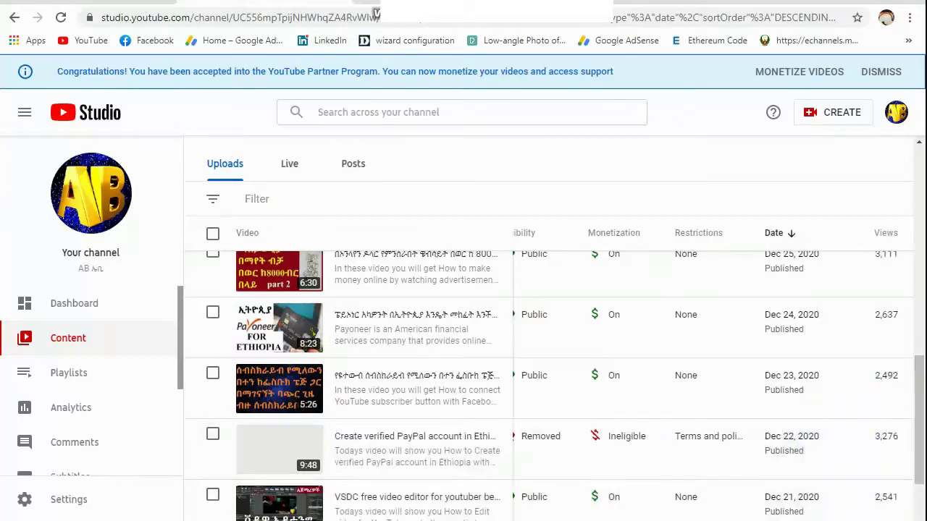
pyautogui.moveTo(643, 520)
pyautogui.mouseDown()
pyautogui.moveTo(724, 519)
pyautogui.moveTo(734, 466)
pyautogui.mouseUp()
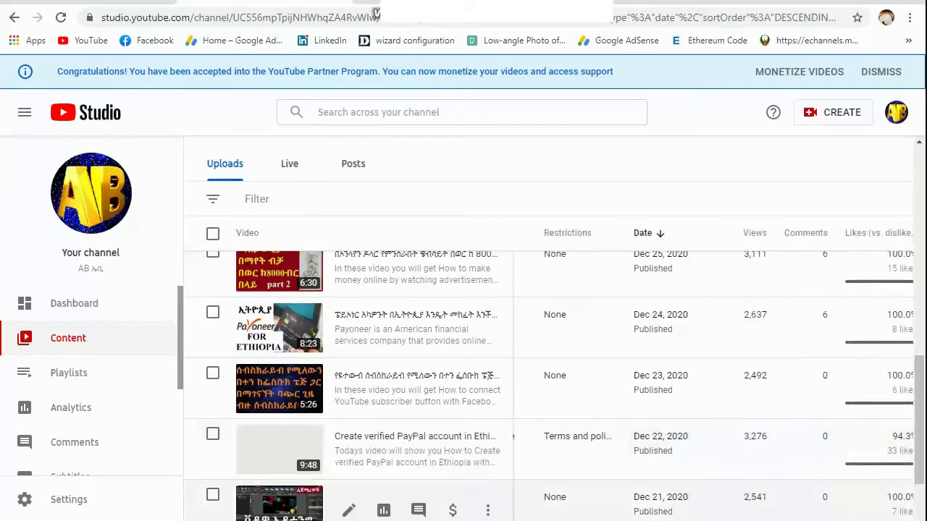
pyautogui.hscroll(-3, 713, 373)
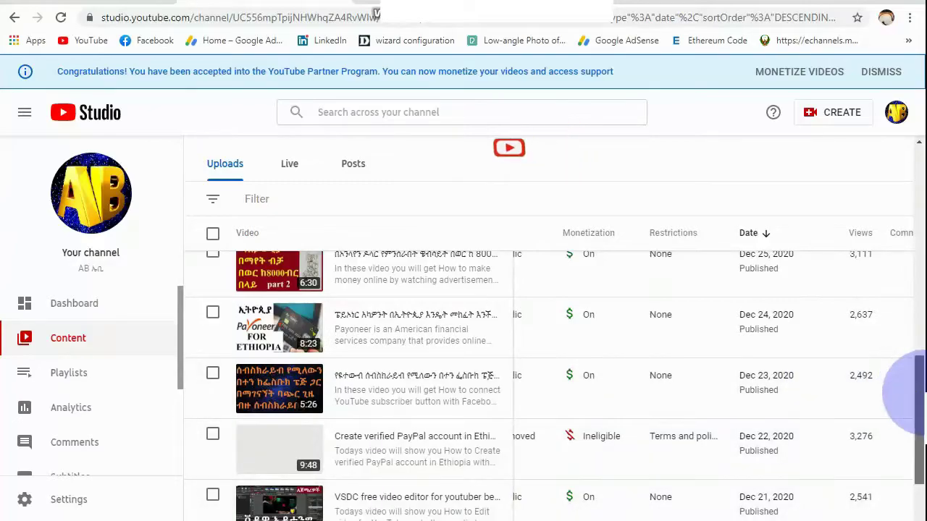
pyautogui.moveTo(909, 391); pyautogui.dragTo(909, 431)
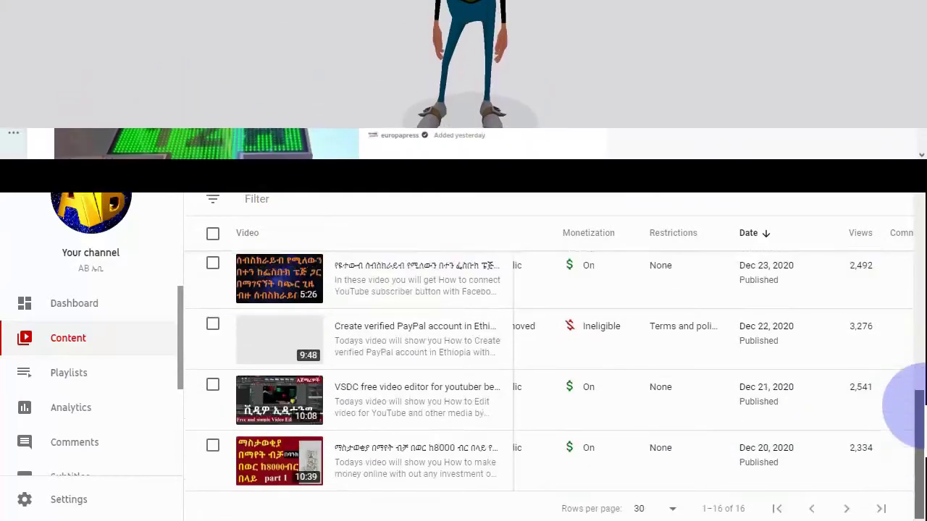